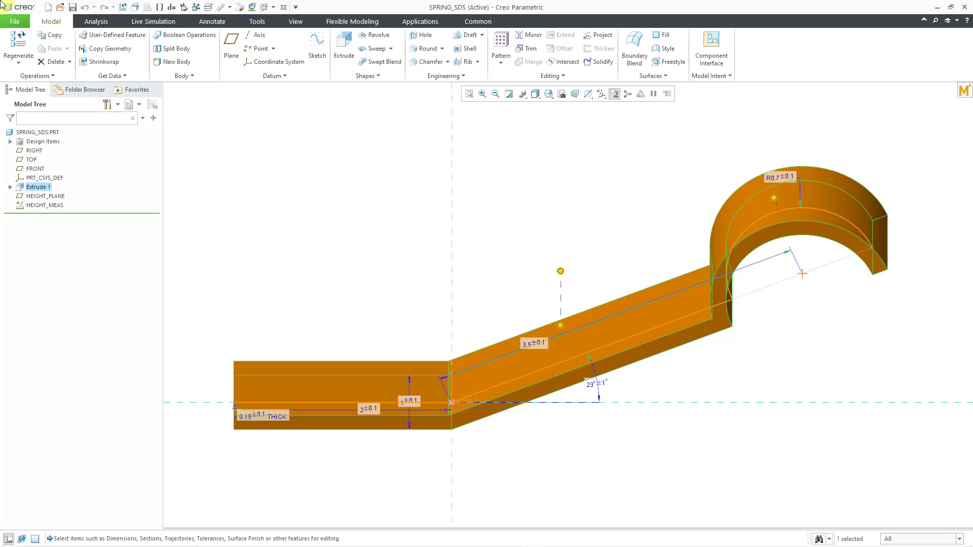
Step: Glance at the Mathcad standard deviation worksheet, then start a Multi-Objective Design Study from Analysis
{"action": "left_click", "coordinate": [965, 93]}
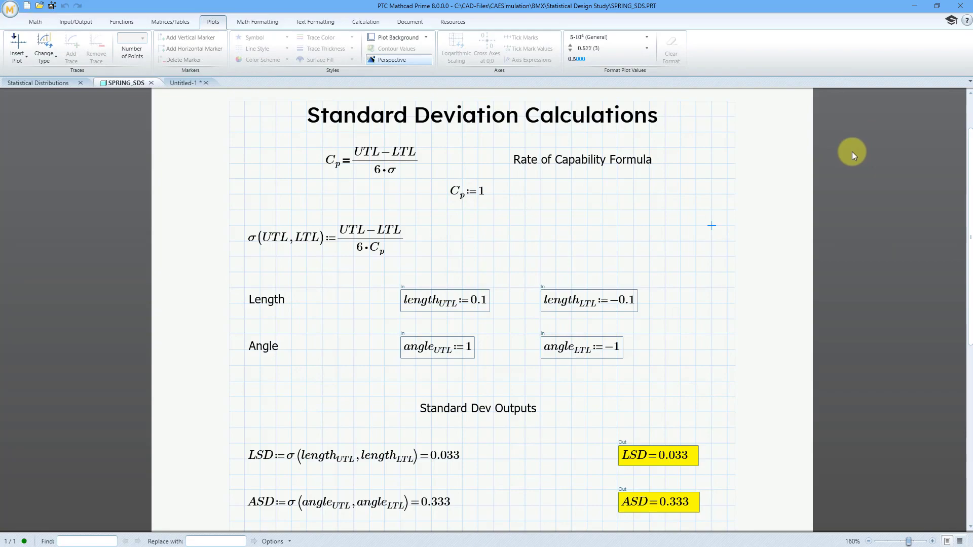
{"action": "left_click", "coordinate": [917, 7]}
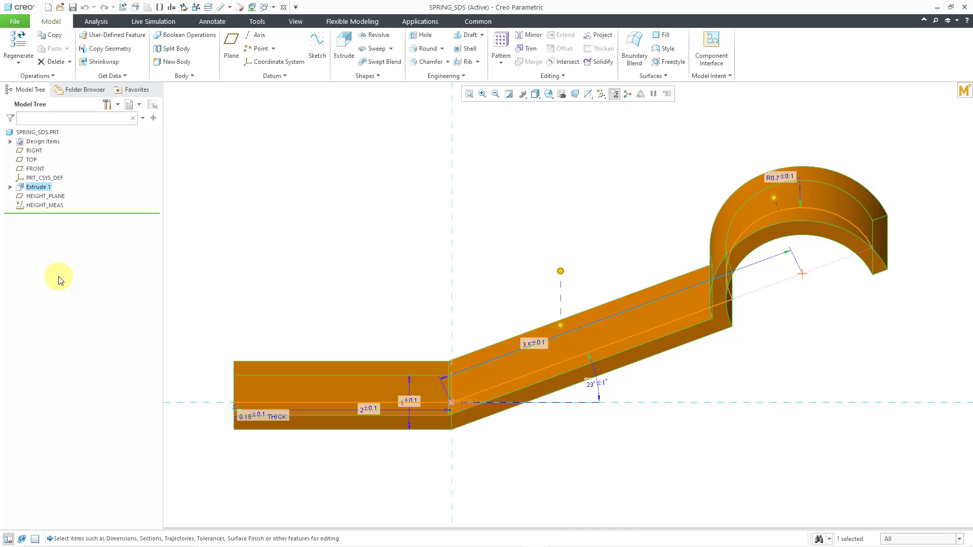
{"action": "left_click", "coordinate": [96, 22]}
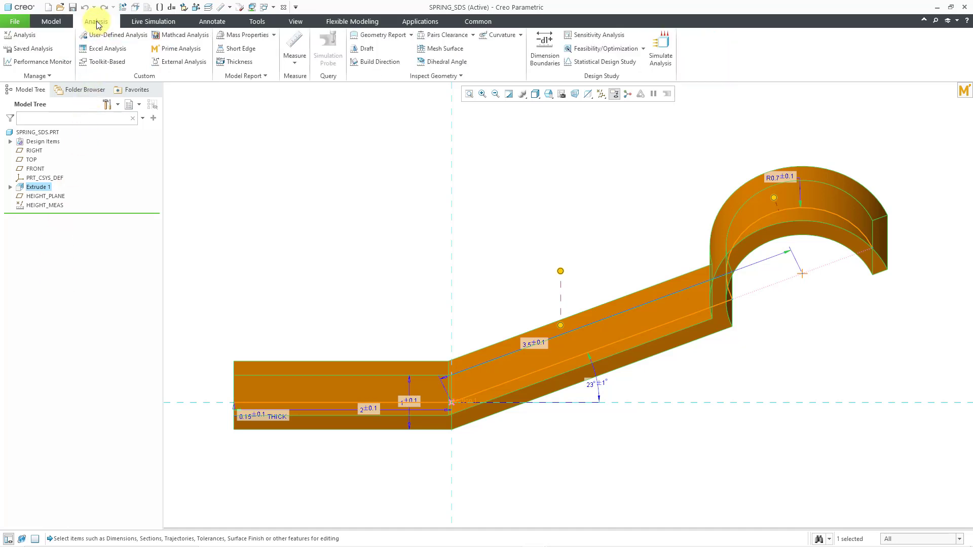
{"action": "left_click", "coordinate": [646, 50]}
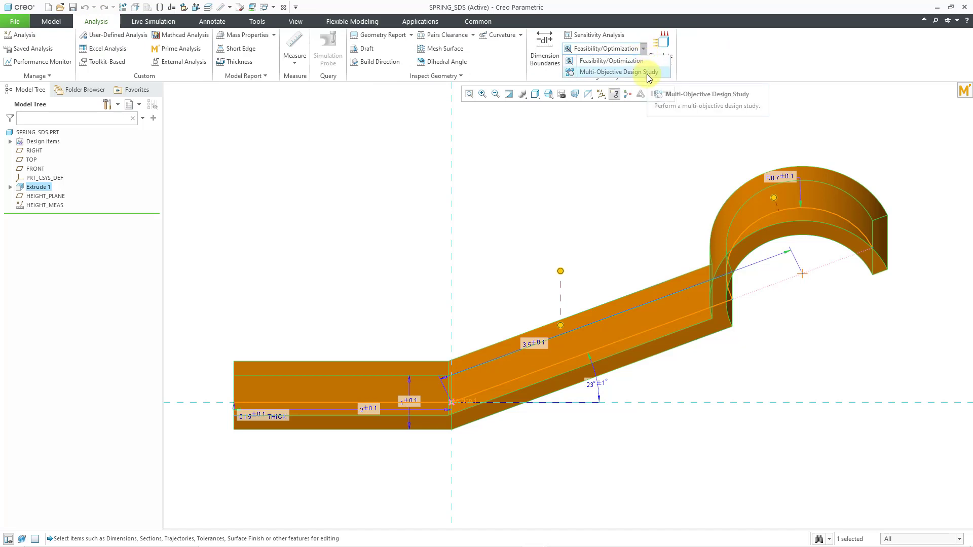
{"action": "left_click", "coordinate": [646, 72]}
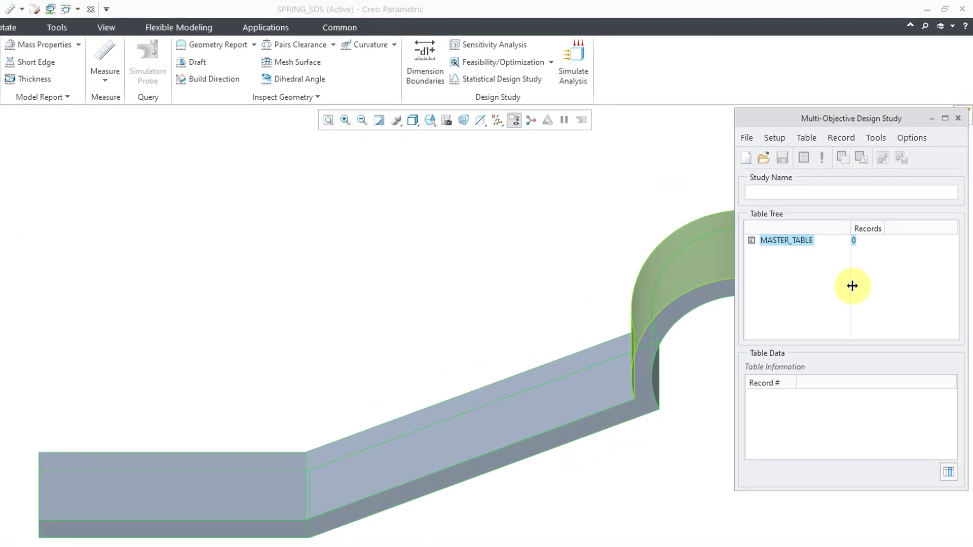
Step: Create a new design study and rename it from DS1 to MODS_SURFACE
{"action": "left_click", "coordinate": [747, 160]}
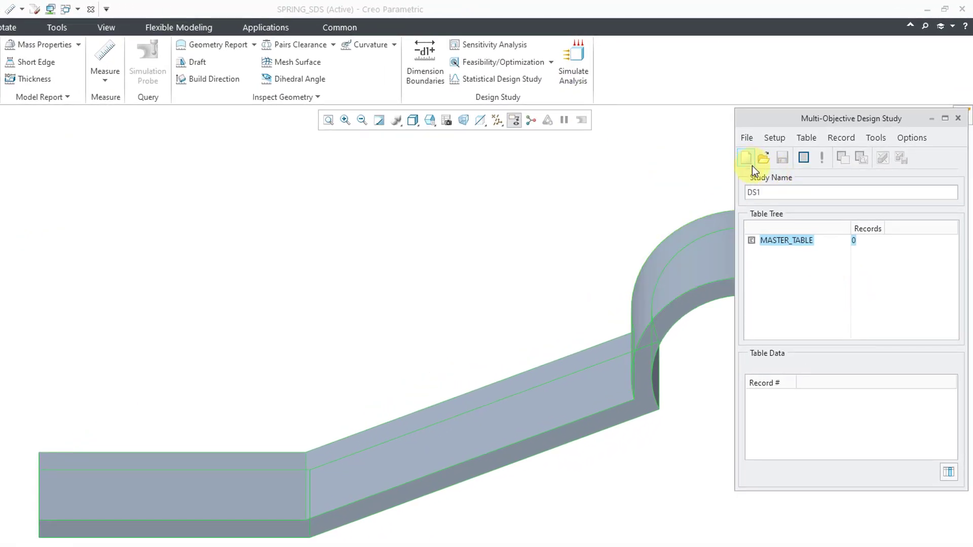
{"action": "double_click", "coordinate": [792, 193]}
{"action": "type", "text": "MODS_SURFACE"}
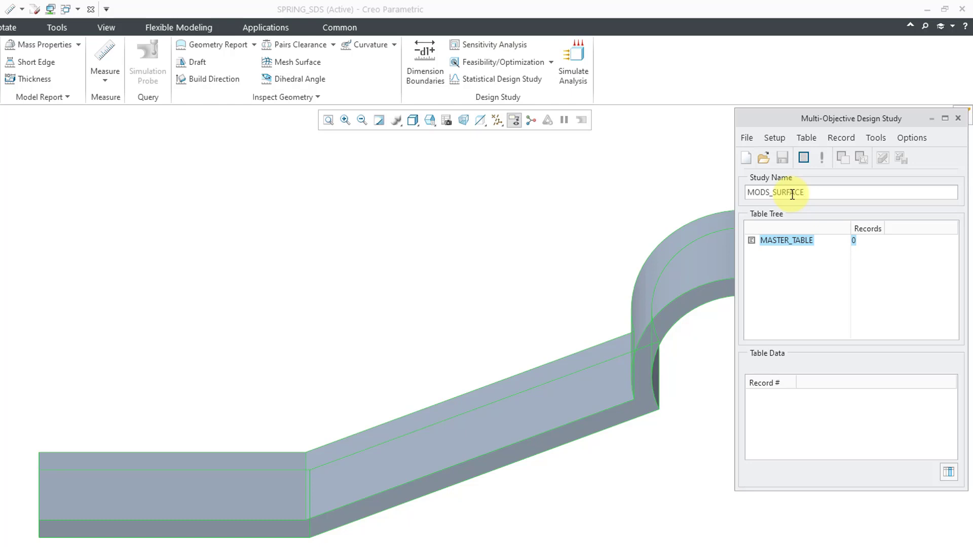
Step: Add the model's 3.5 length and 23° angle dimensions as design variables
{"action": "left_click", "coordinate": [776, 138]}
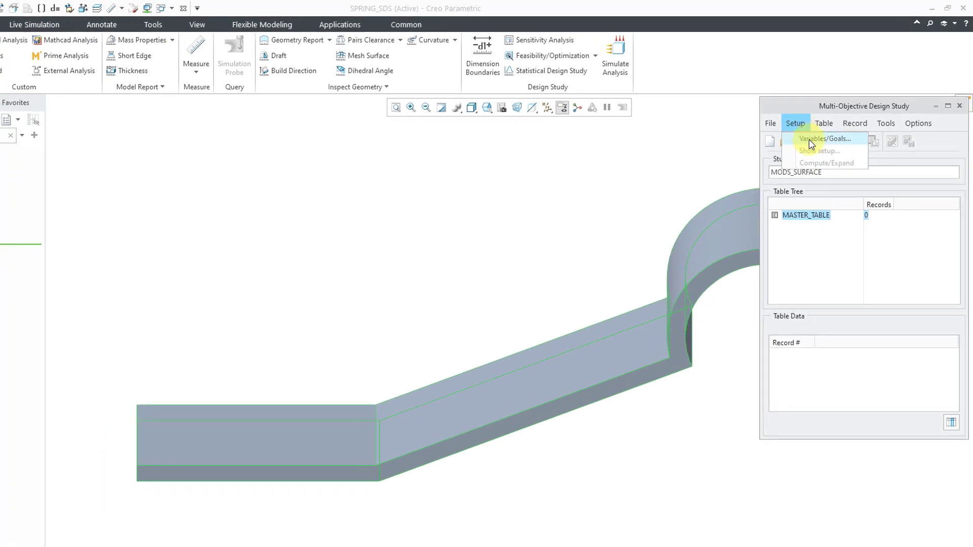
{"action": "left_click", "coordinate": [811, 140]}
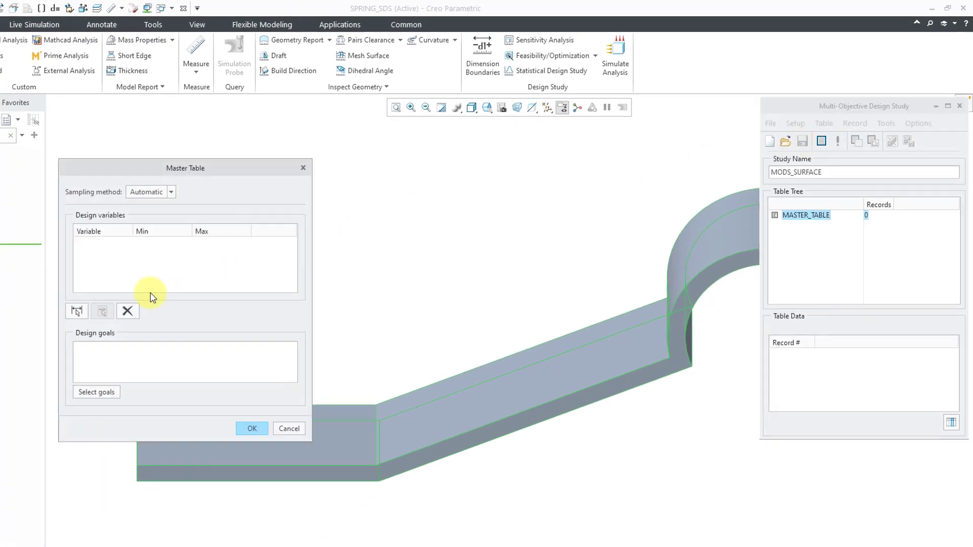
{"action": "left_click", "coordinate": [77, 310]}
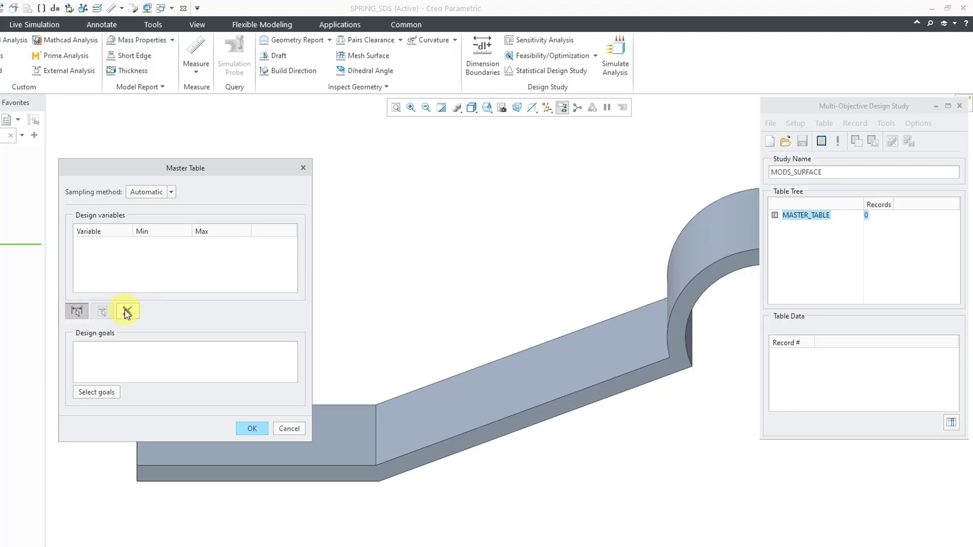
{"action": "left_click", "coordinate": [469, 388]}
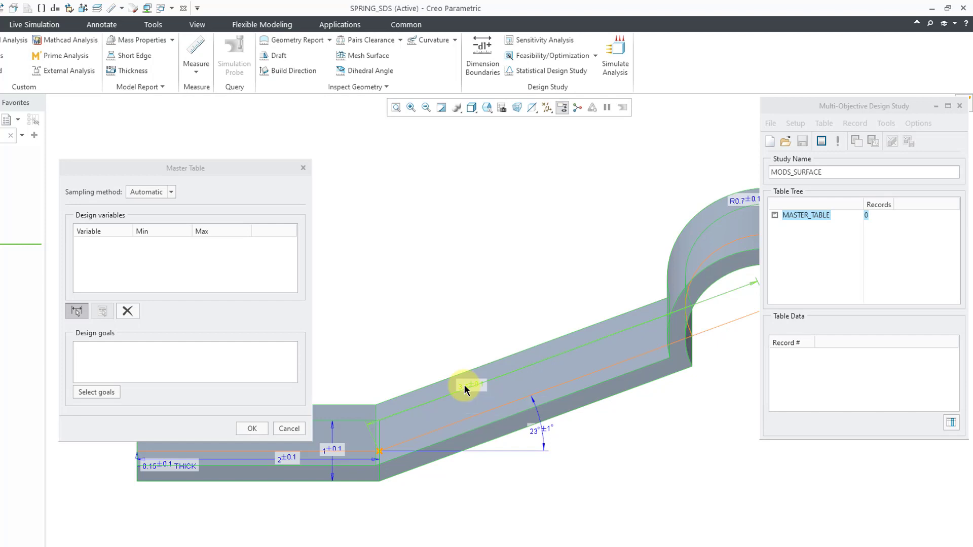
{"action": "left_click", "coordinate": [465, 387]}
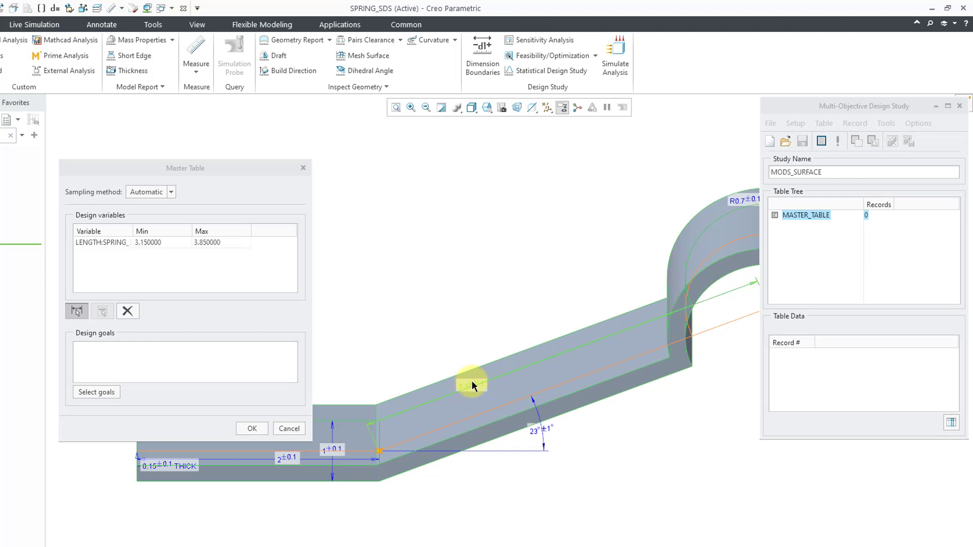
{"action": "left_click", "coordinate": [535, 432]}
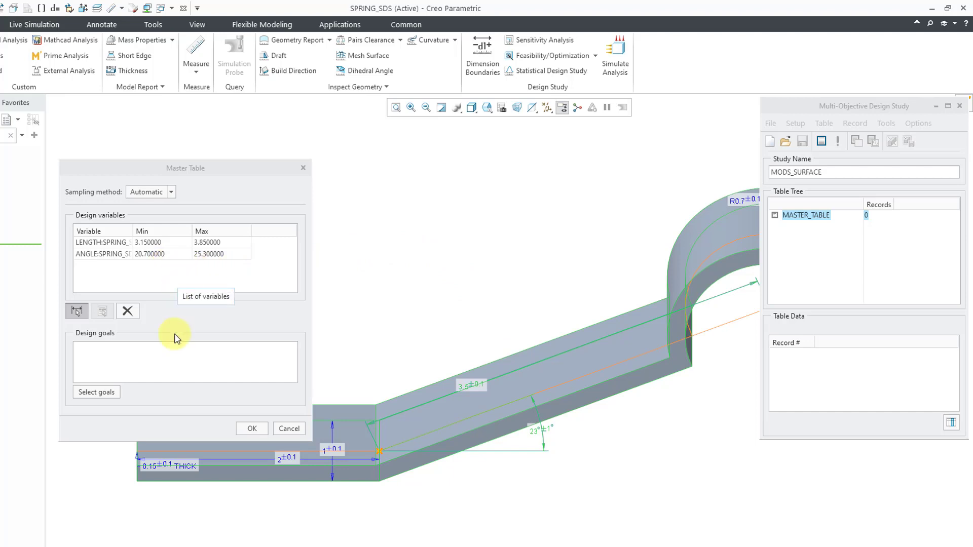
Step: Set HEIGHT:HEIGHT_MEAS as the design goal and keep sampling on Automatic
{"action": "left_click", "coordinate": [104, 393]}
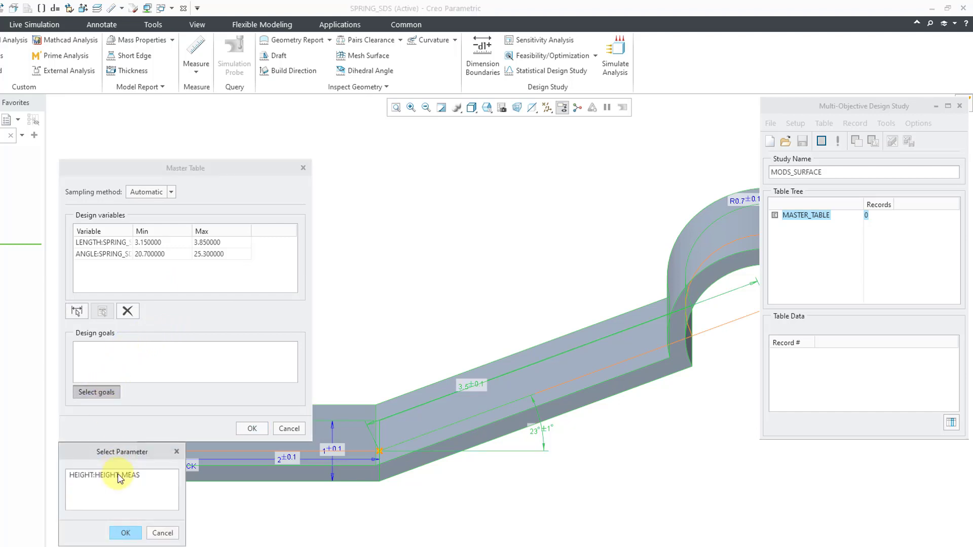
{"action": "left_click", "coordinate": [120, 476]}
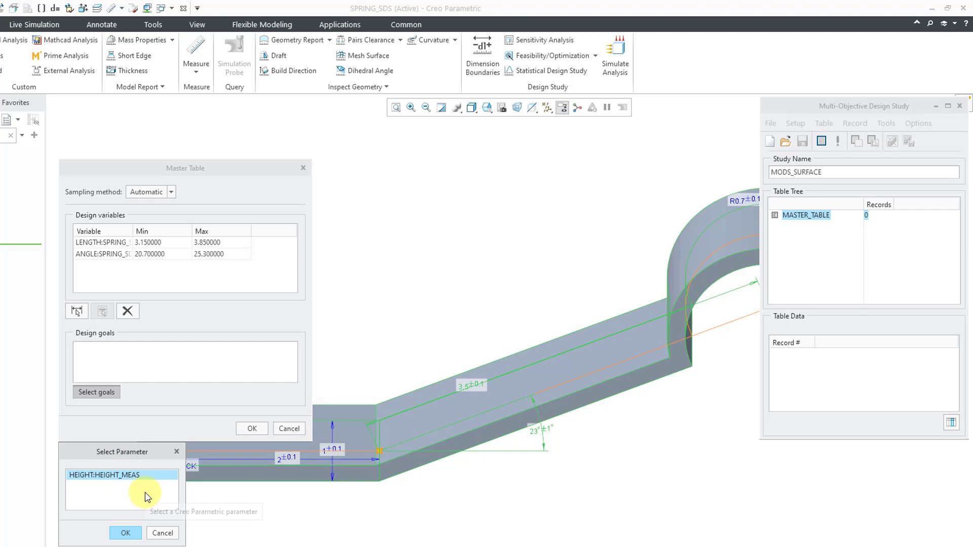
{"action": "left_click", "coordinate": [129, 533]}
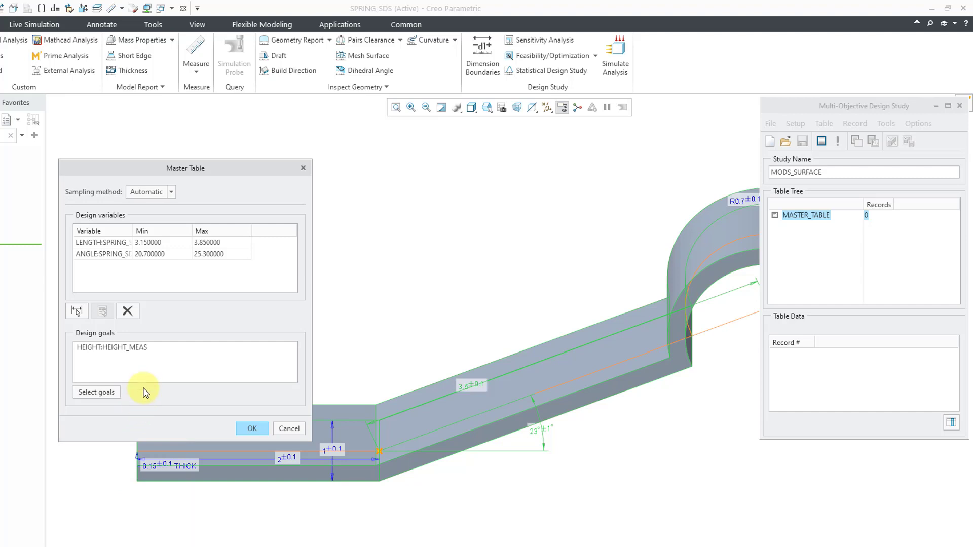
{"action": "left_click", "coordinate": [172, 192]}
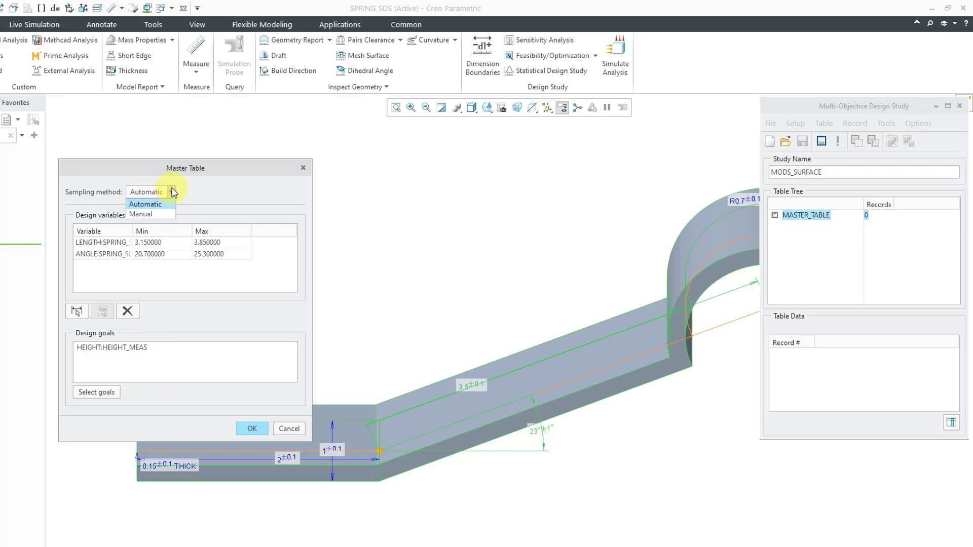
{"action": "left_click", "coordinate": [220, 192]}
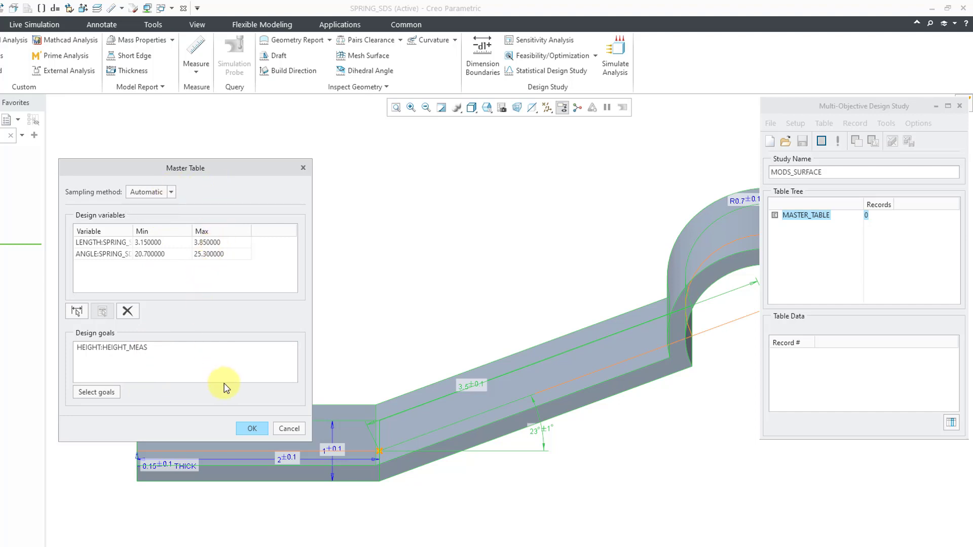
Step: Accept the master table setup and compute 512 experiments
{"action": "left_click", "coordinate": [251, 429]}
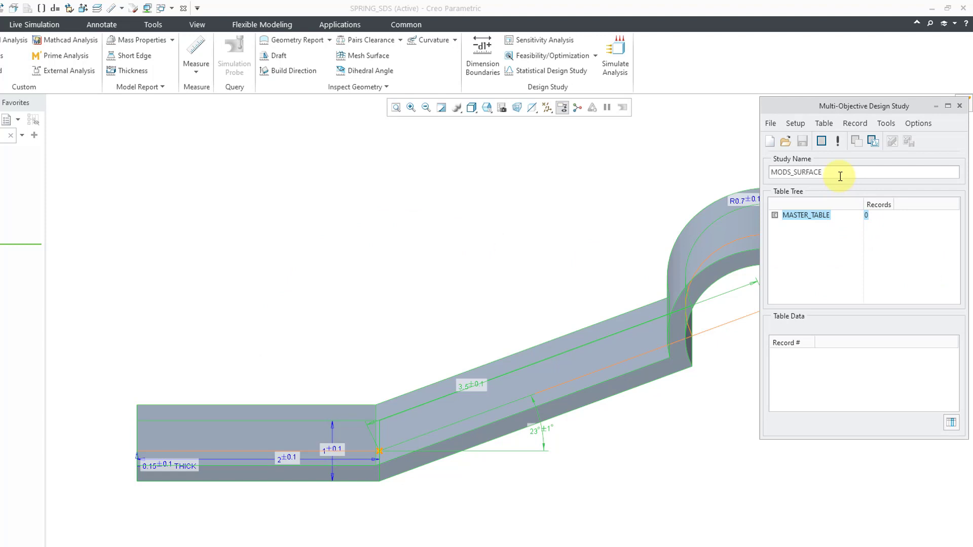
{"action": "left_click", "coordinate": [838, 142]}
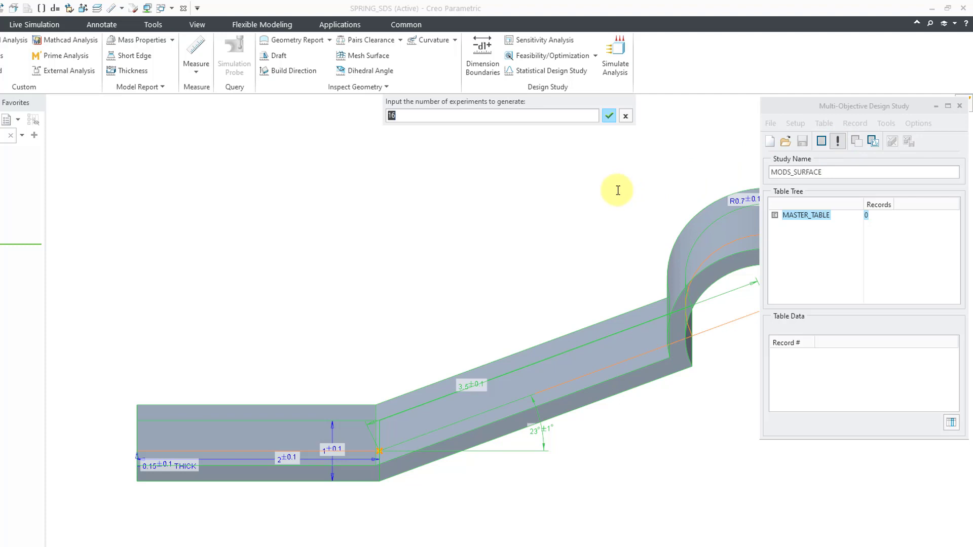
{"action": "type", "text": "512"}
{"action": "key", "text": "Return"}
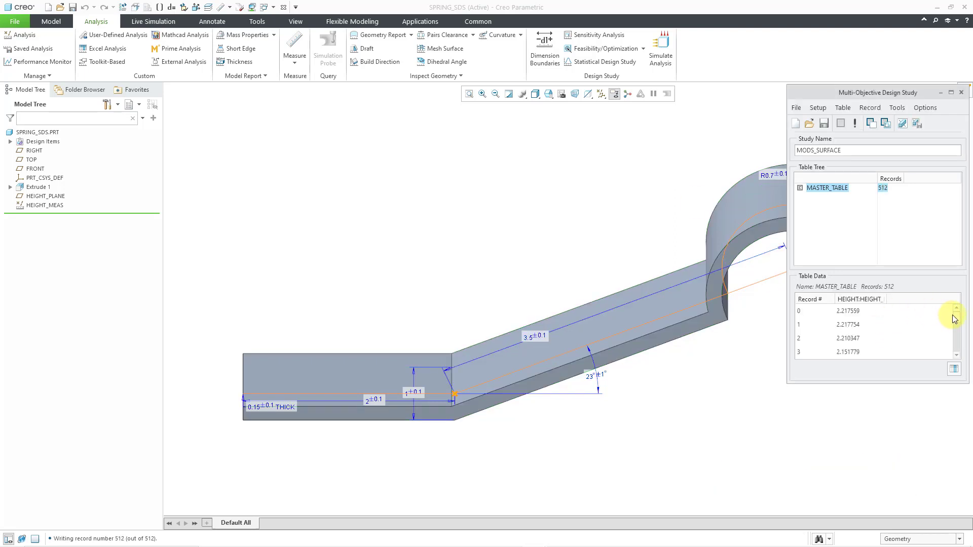
Step: Scroll through the 512 MASTER_TABLE records in Table Data
{"action": "mouse_move", "coordinate": [958, 319]}
{"action": "left_mouse_down"}
{"action": "mouse_move", "coordinate": [955, 347]}
{"action": "mouse_move", "coordinate": [957, 313]}
{"action": "left_mouse_up"}
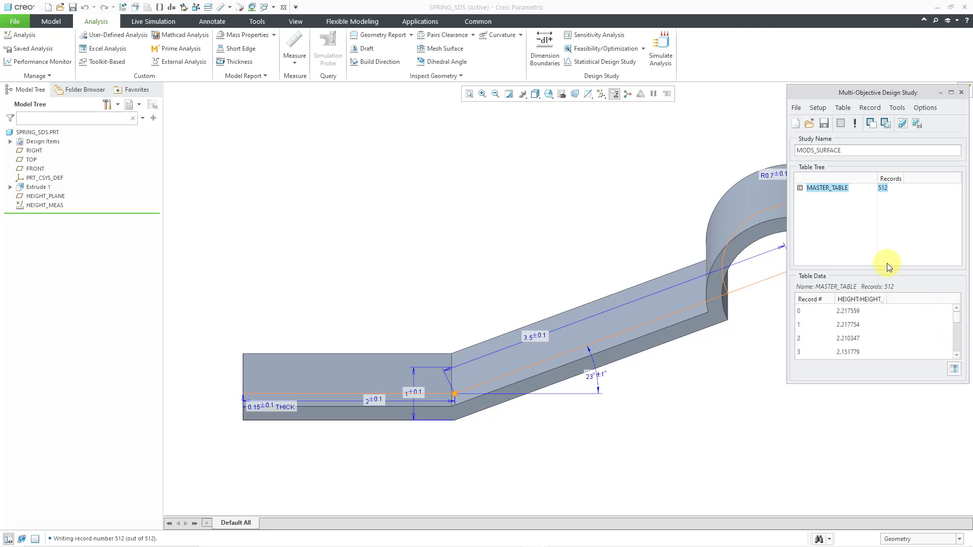
Step: Begin deriving a Pareto-filtered table from MASTER_TABLE, then cancel without creating it
{"action": "right_click", "coordinate": [836, 188]}
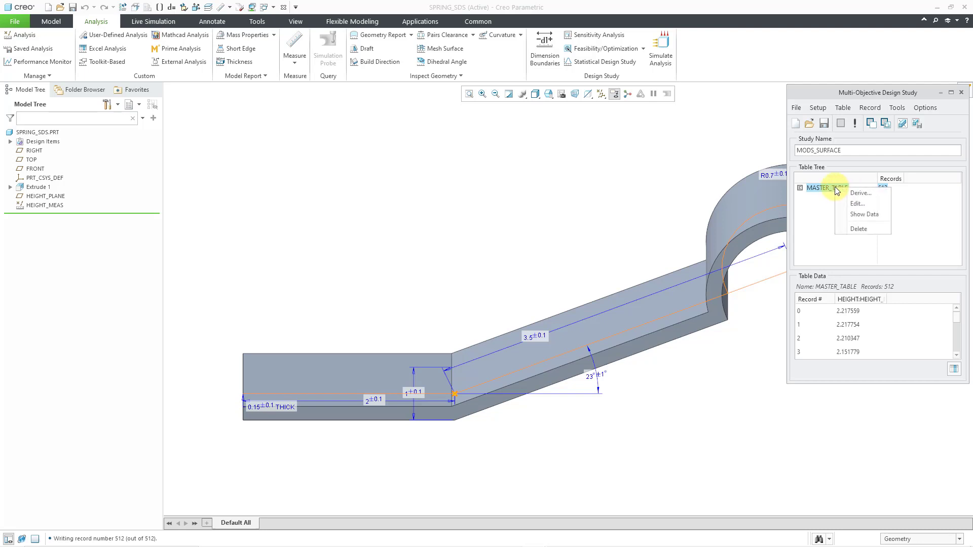
{"action": "left_click", "coordinate": [859, 193]}
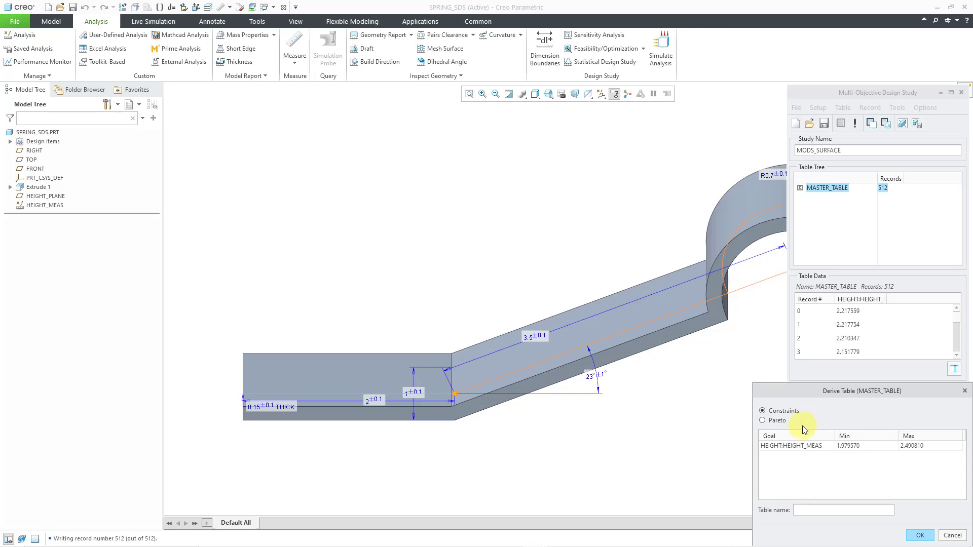
{"action": "left_click", "coordinate": [775, 421]}
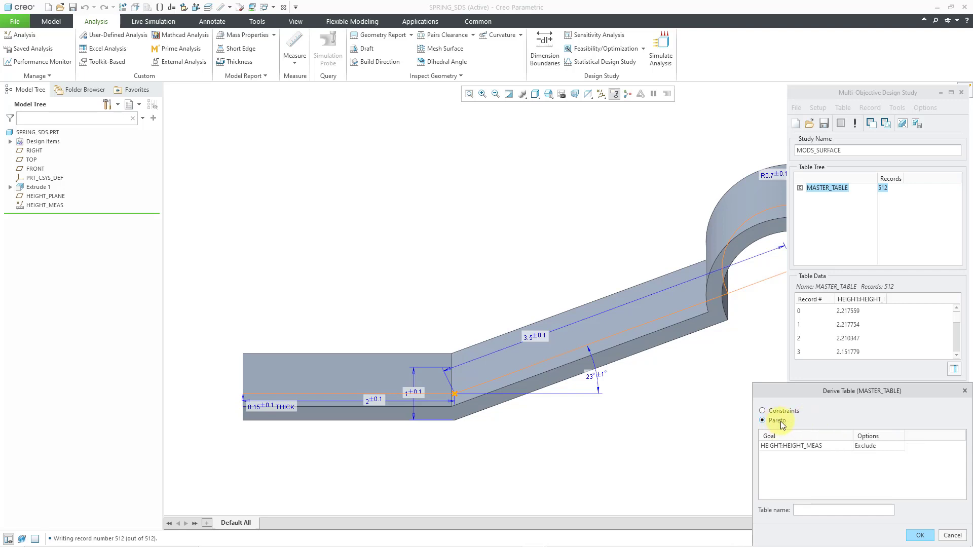
{"action": "left_click", "coordinate": [952, 536]}
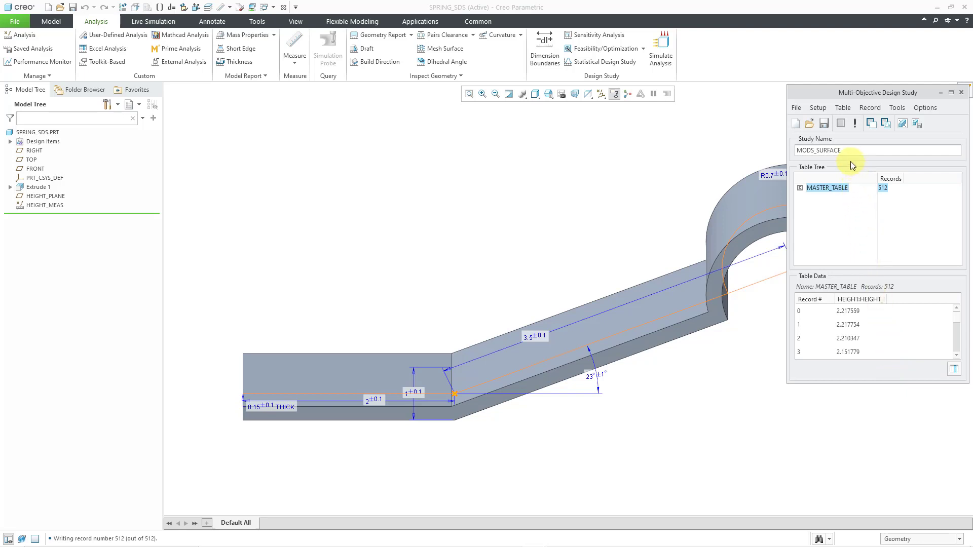
{"action": "left_click", "coordinate": [843, 110]}
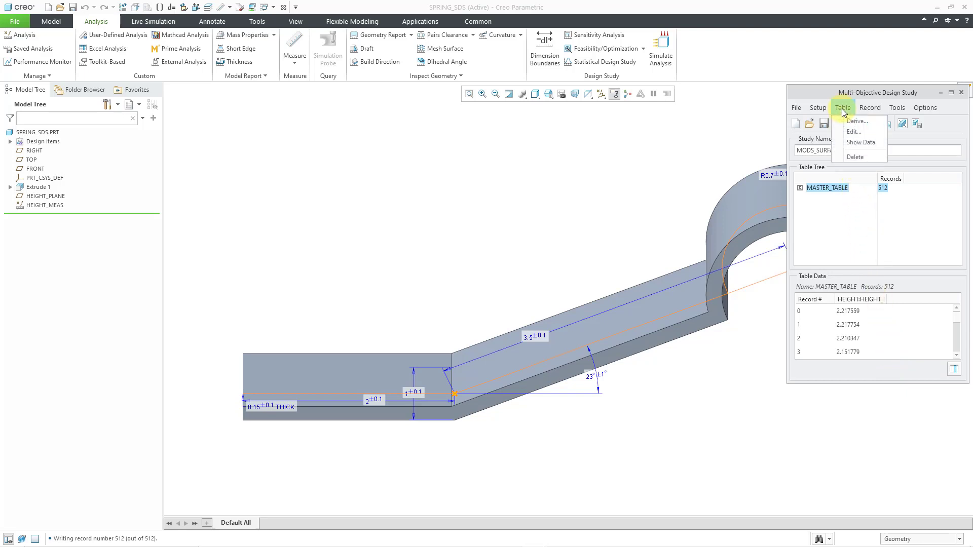
{"action": "left_click", "coordinate": [860, 142]}
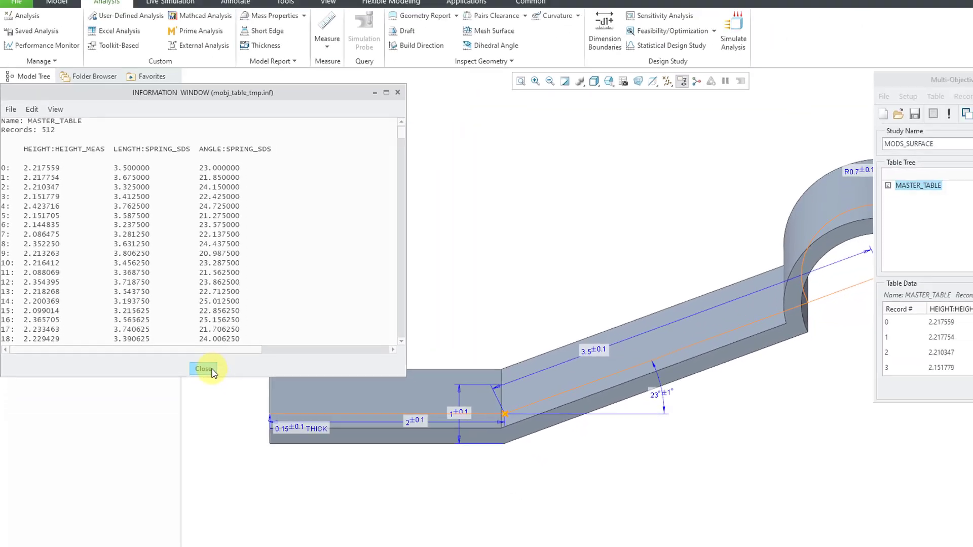
{"action": "left_click", "coordinate": [210, 370]}
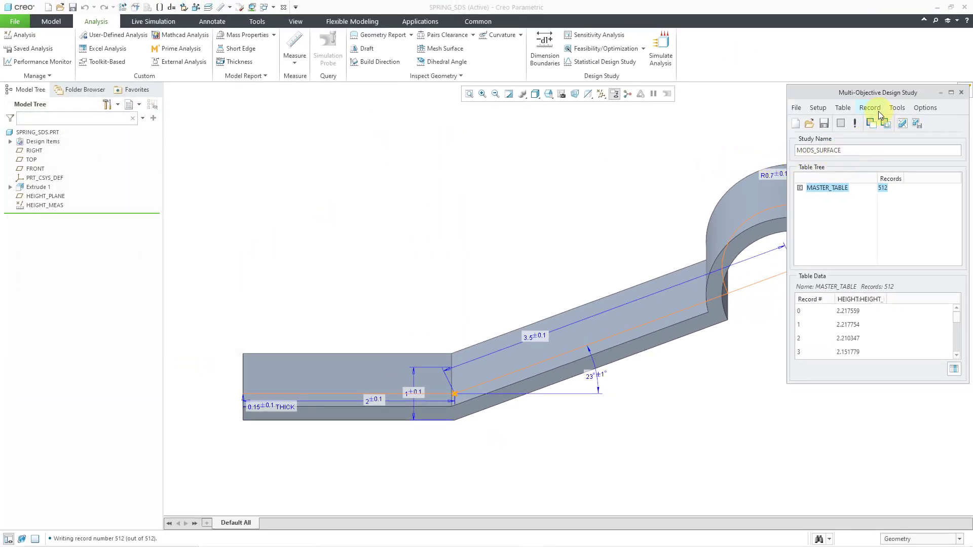
Step: Graph HEIGHT:HEIGHT_MEAS on the y-axis against LENGTH:SPRING_SDS on the x-axis
{"action": "left_click", "coordinate": [843, 108]}
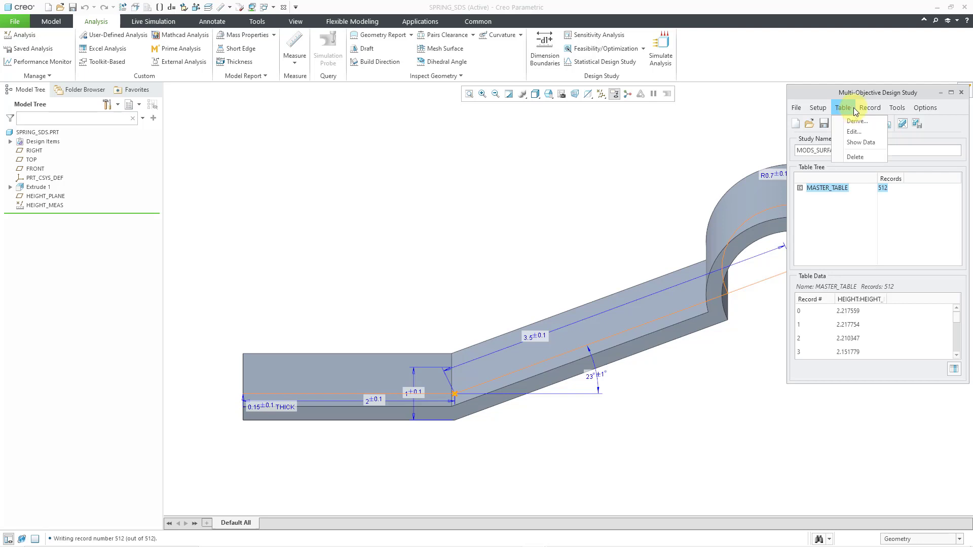
{"action": "mouse_move", "coordinate": [895, 110]}
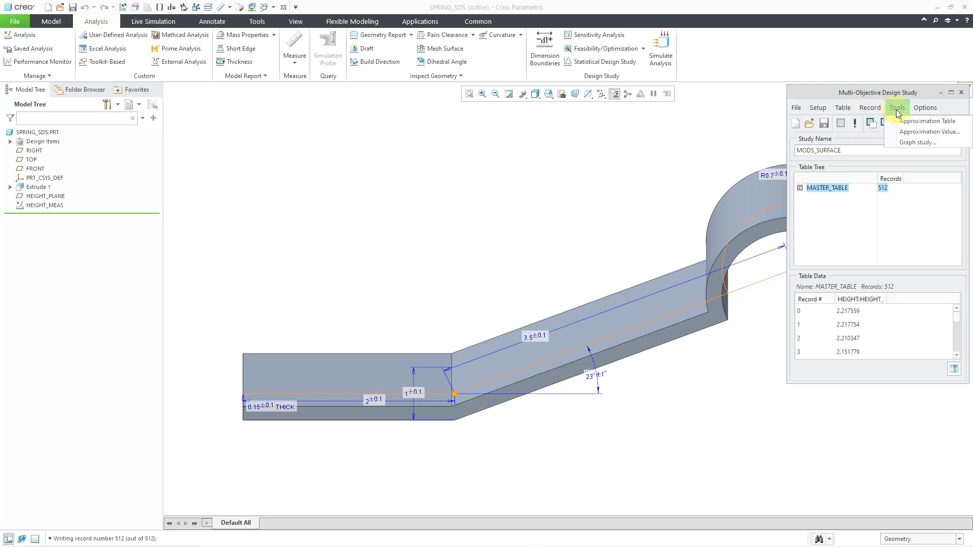
{"action": "left_click", "coordinate": [907, 143]}
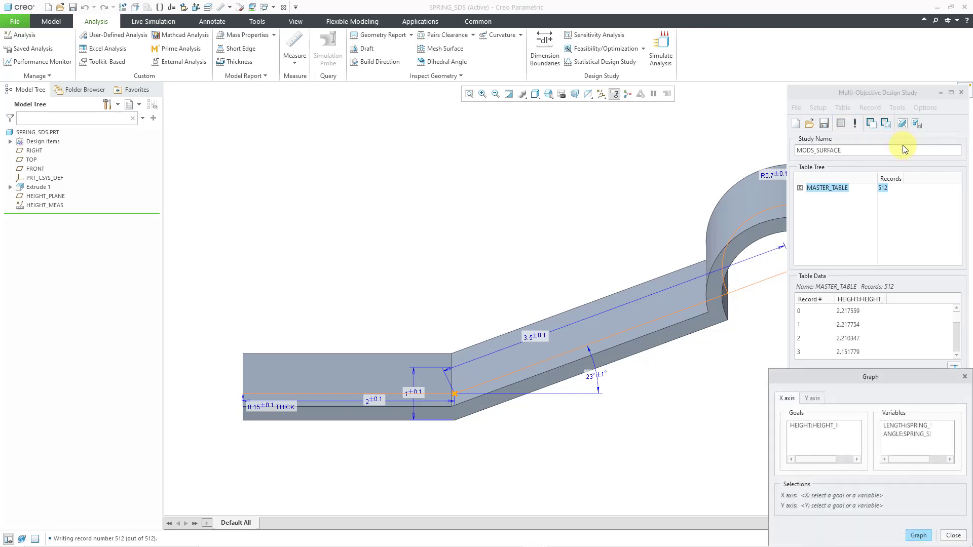
{"action": "left_click_drag", "start_coordinate": [870, 376], "coordinate": [839, 153]}
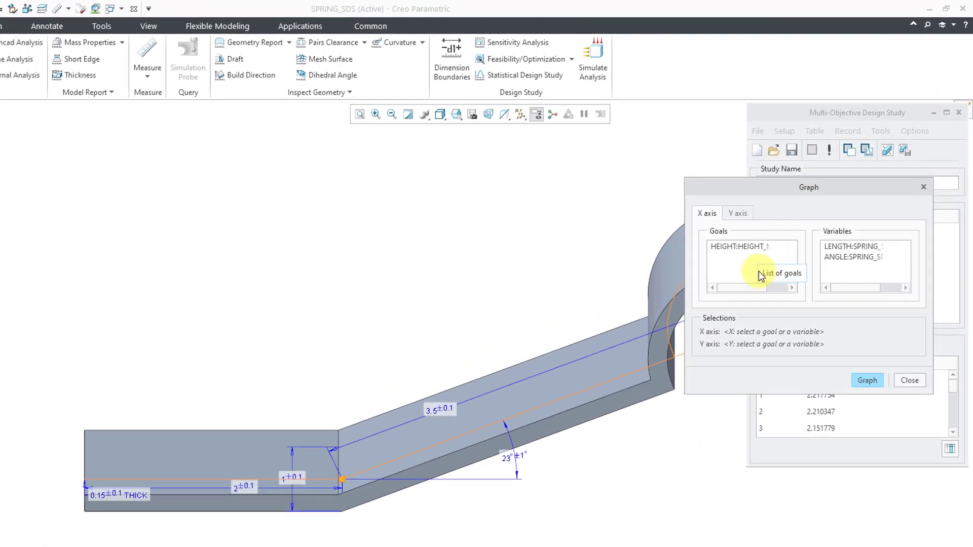
{"action": "left_click", "coordinate": [851, 248]}
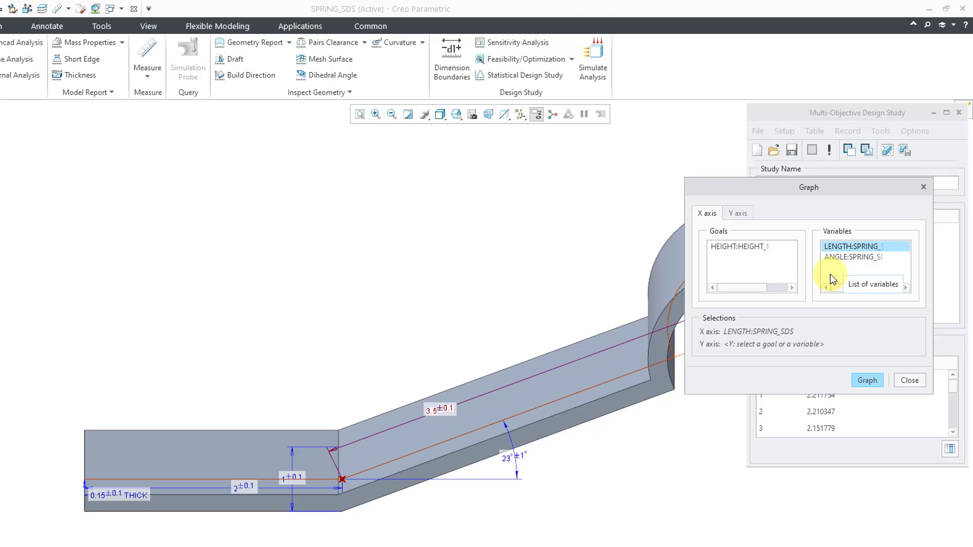
{"action": "left_click", "coordinate": [738, 214]}
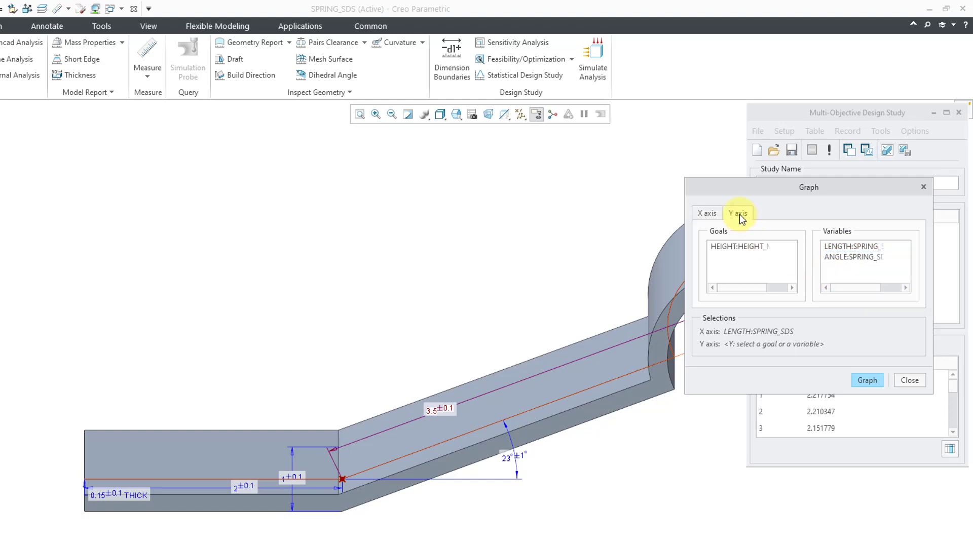
{"action": "left_click", "coordinate": [767, 249]}
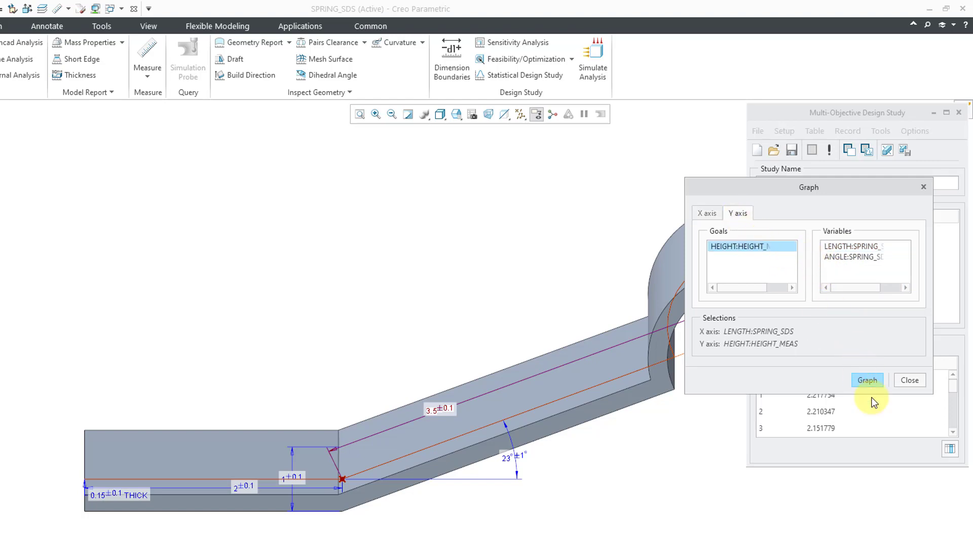
{"action": "left_click", "coordinate": [871, 381]}
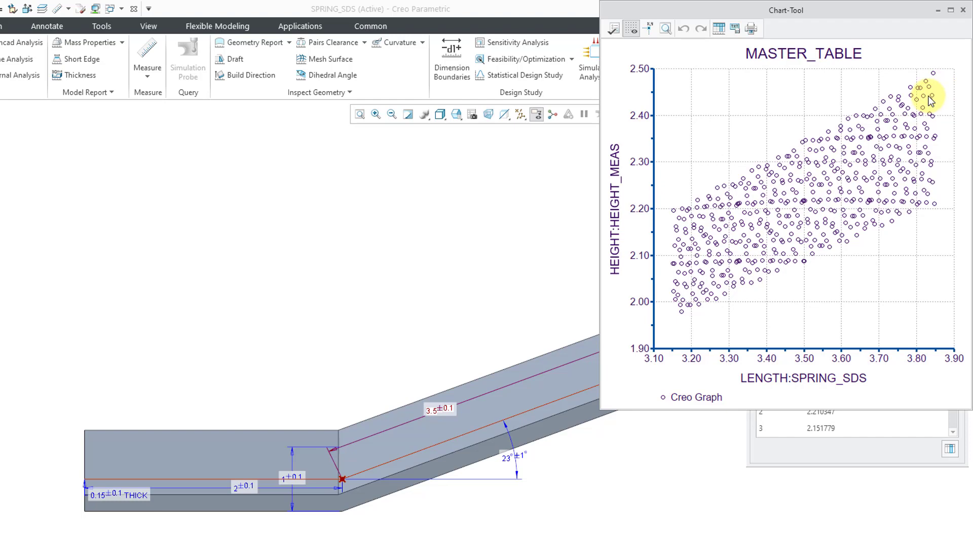
Step: Plot HEIGHT:HEIGHT_MEAS against ANGLE:SPRING_SDS, then close the charts and Graph dialog
{"action": "left_click", "coordinate": [962, 14]}
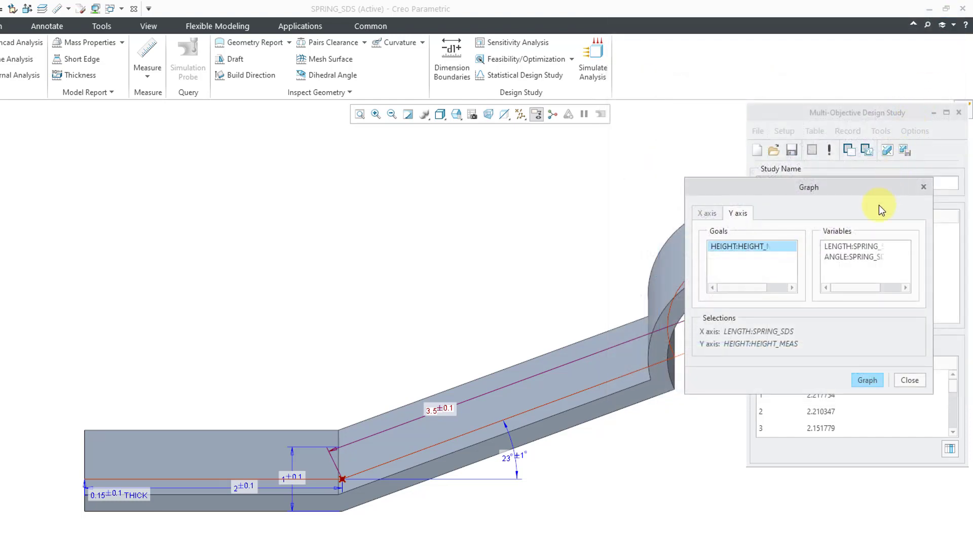
{"action": "left_click", "coordinate": [709, 215]}
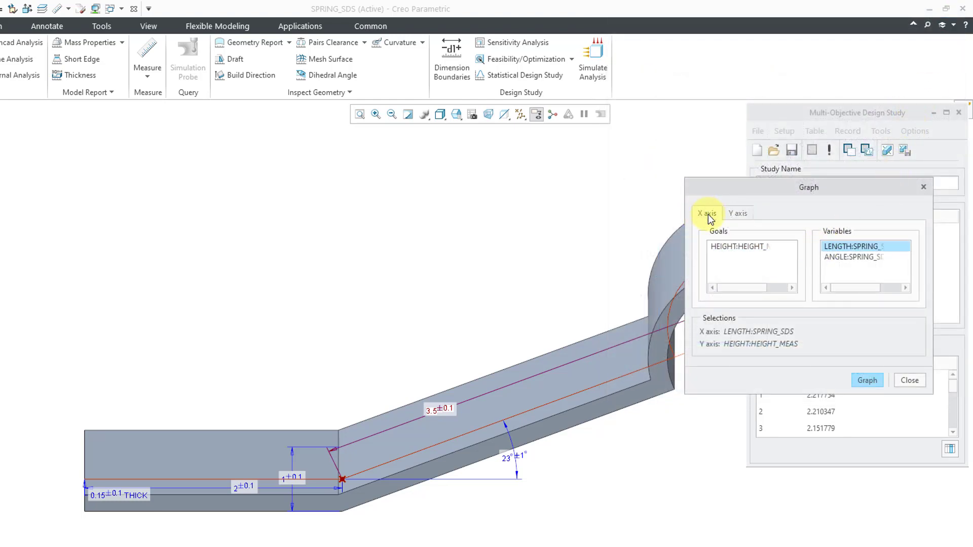
{"action": "left_click", "coordinate": [853, 259]}
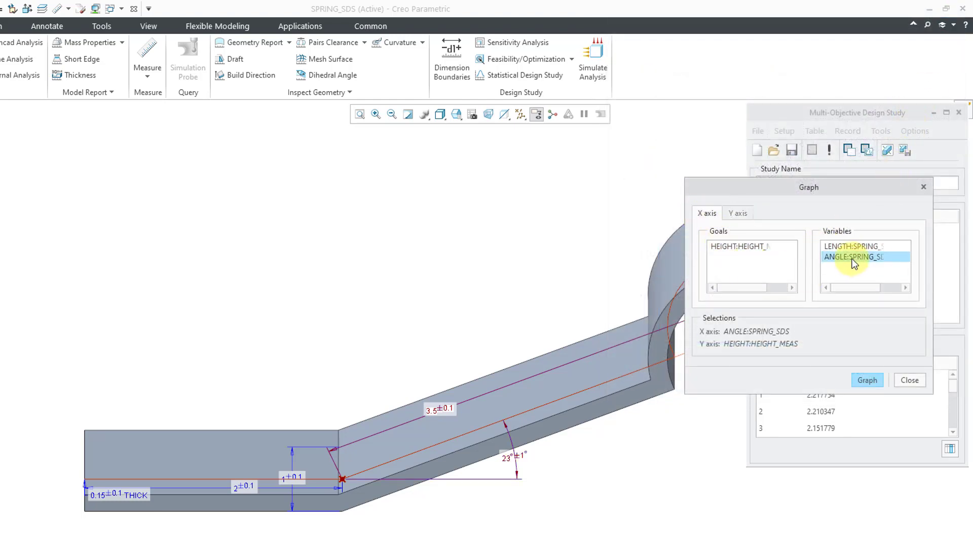
{"action": "left_click", "coordinate": [866, 383]}
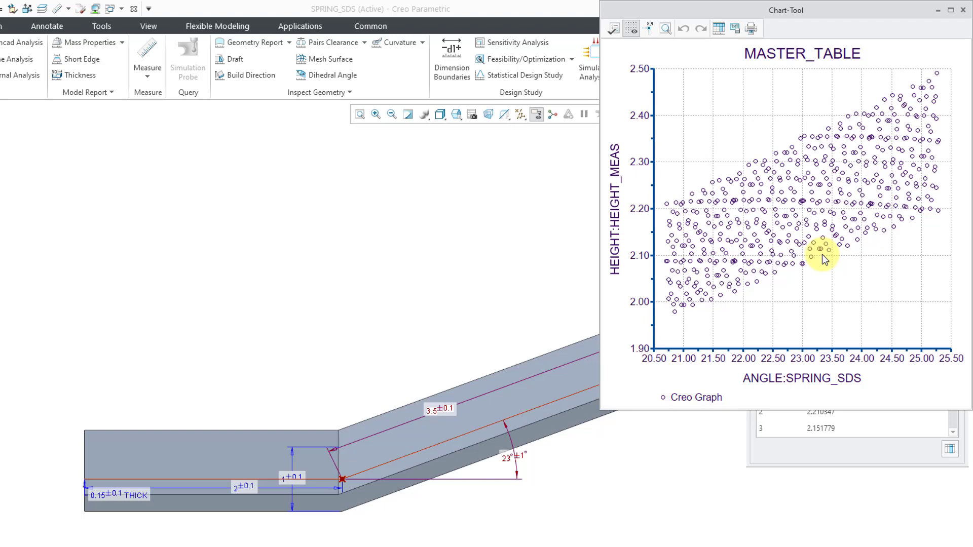
{"action": "left_click", "coordinate": [963, 10]}
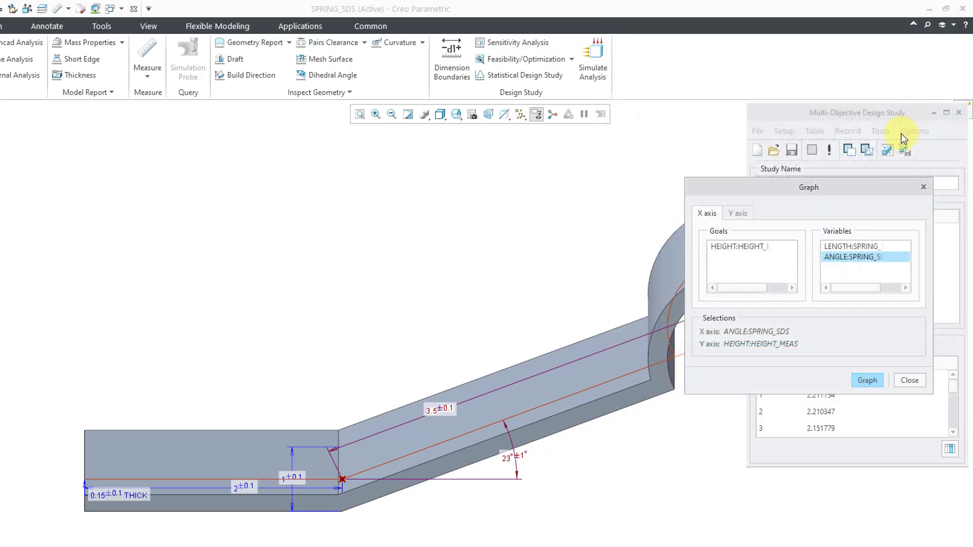
{"action": "left_click", "coordinate": [909, 381]}
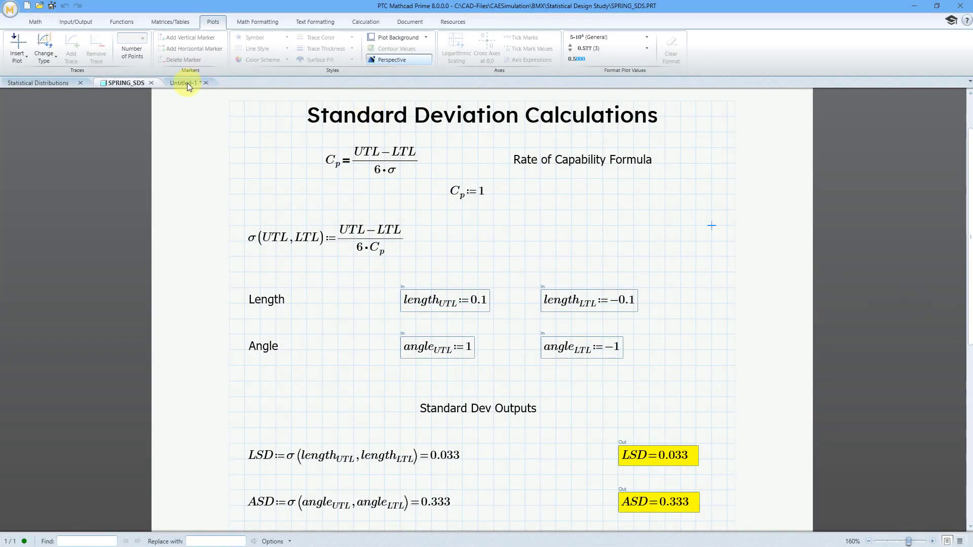
Step: Rotate the Untitled-1 3D scatter plot, then view the Statistical Distributions worksheet
{"action": "left_click", "coordinate": [187, 83]}
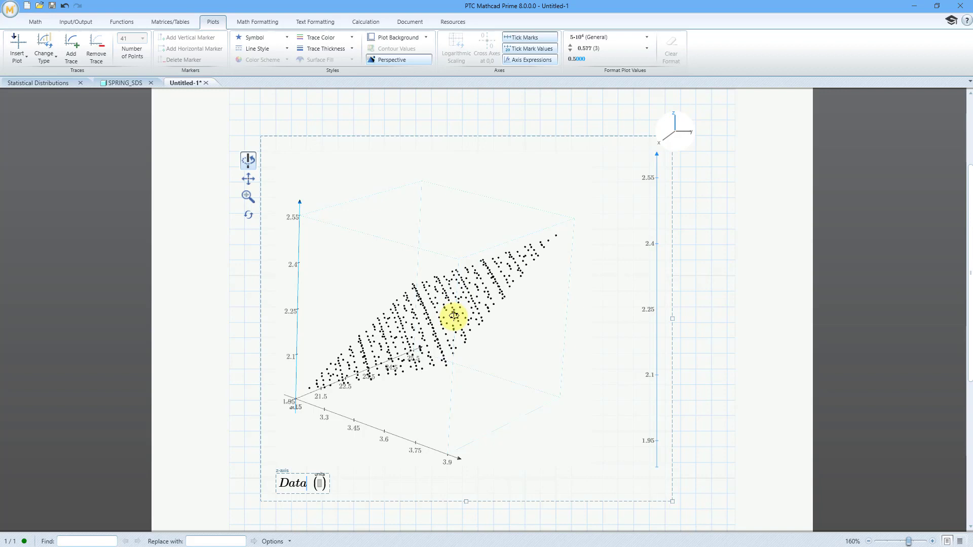
{"action": "left_click_drag", "start_coordinate": [449, 317], "coordinate": [479, 304]}
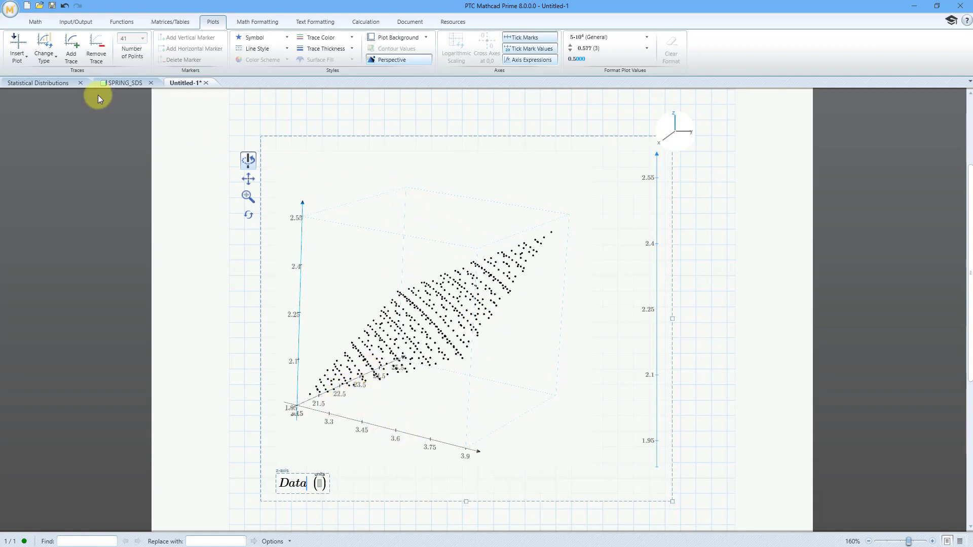
{"action": "left_click", "coordinate": [56, 83]}
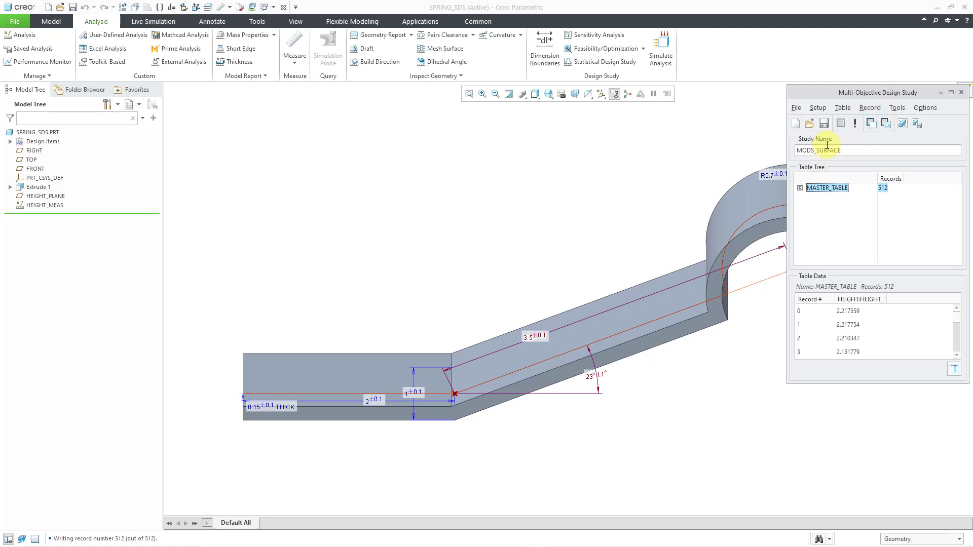
Step: Save the MODS_SURFACE design study and close its window to return to the SPRING_SDS part
{"action": "left_click", "coordinate": [823, 124]}
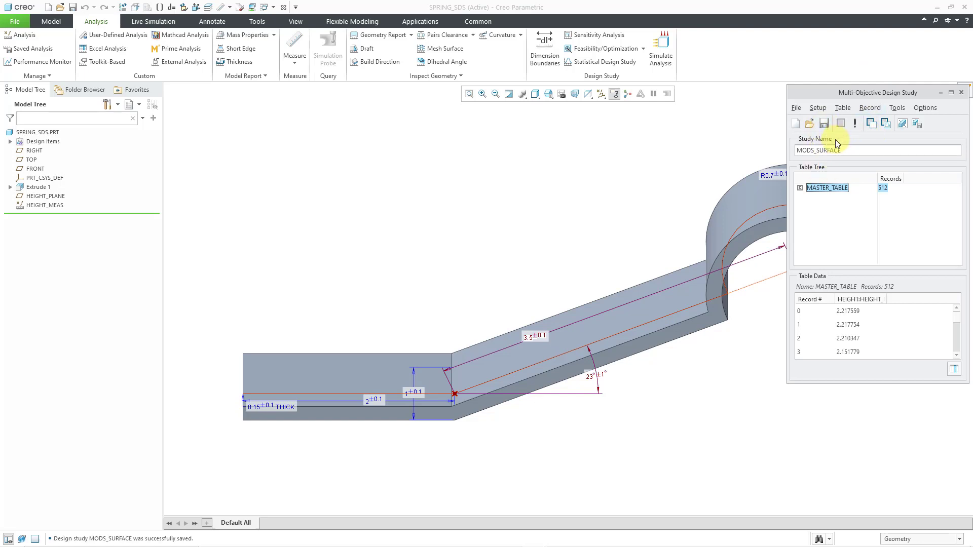
{"action": "left_click", "coordinate": [961, 93]}
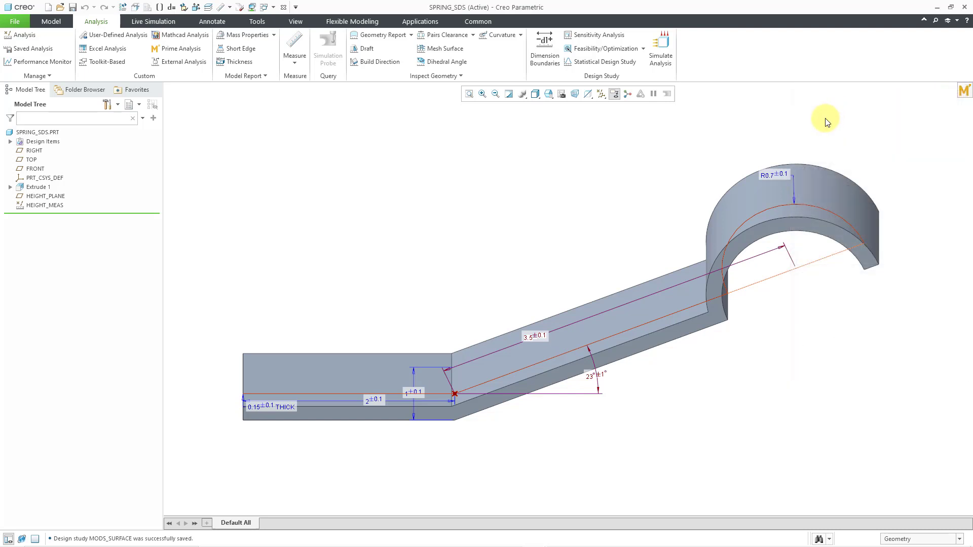